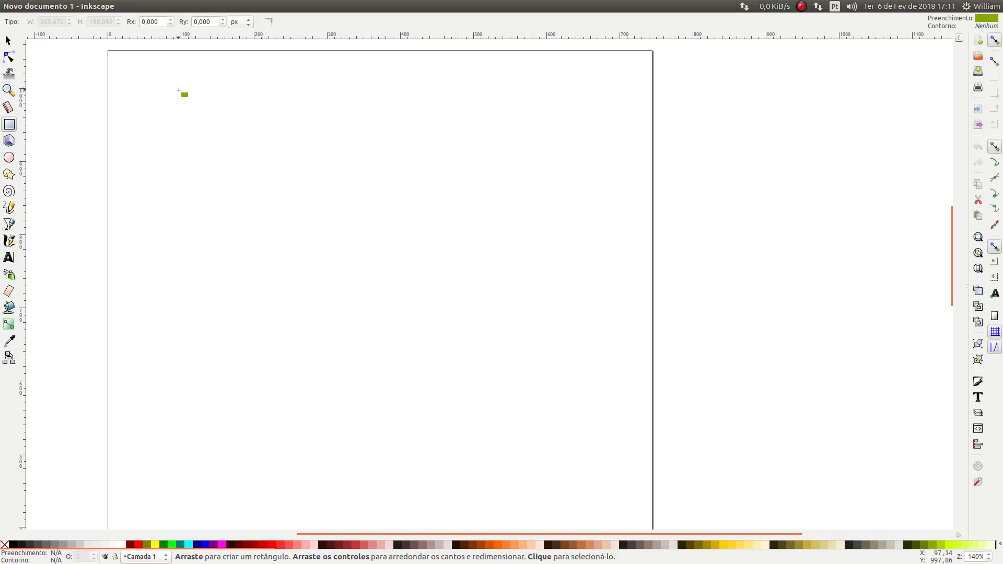
Draw four separate green rectangles on the page, about 158 × 142, 239 × 47, 87 × 142 and 183 × 143 px.
left_click_drag(179, 90, 295, 194)
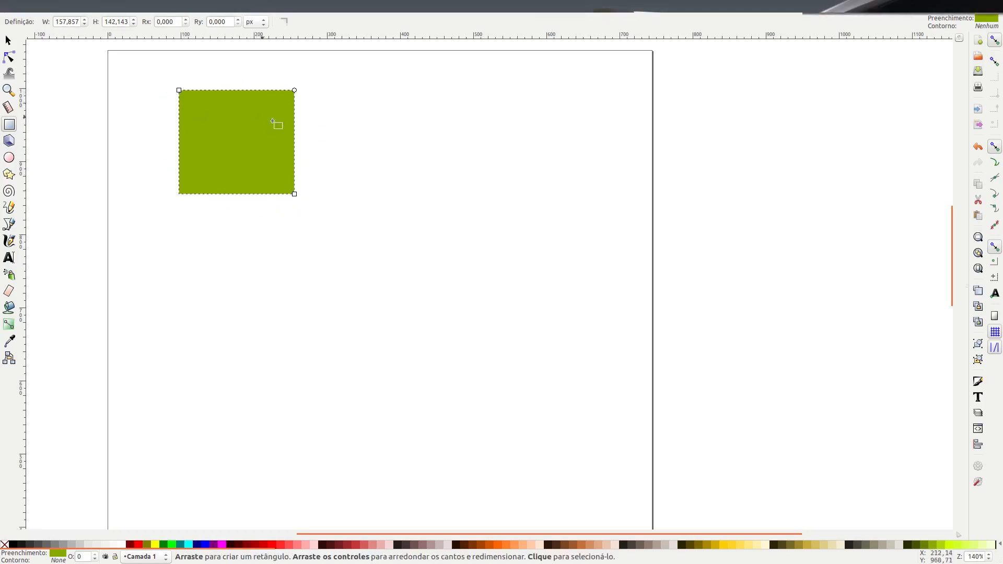
left_click_drag(350, 116, 525, 151)
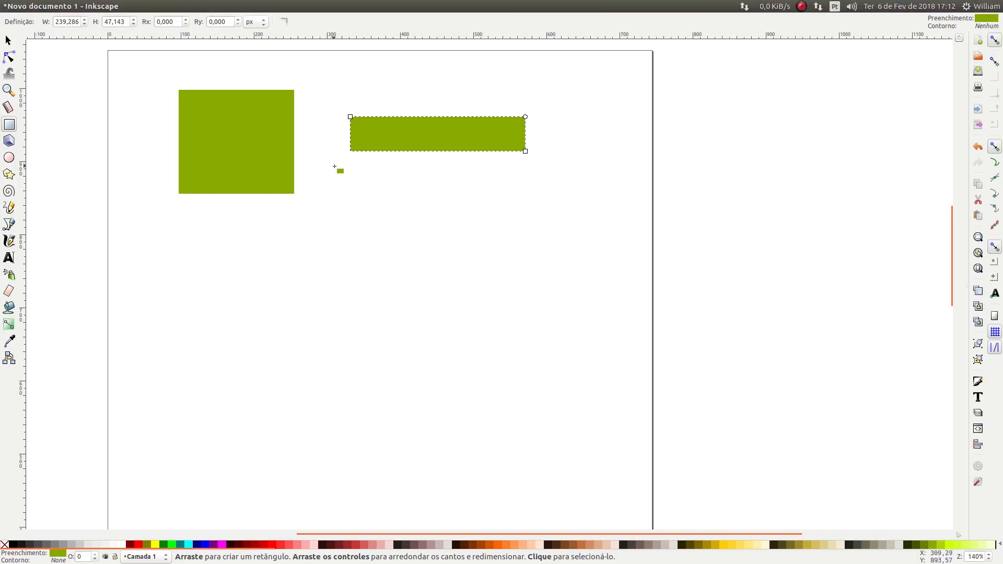
left_click_drag(365, 174, 429, 278)
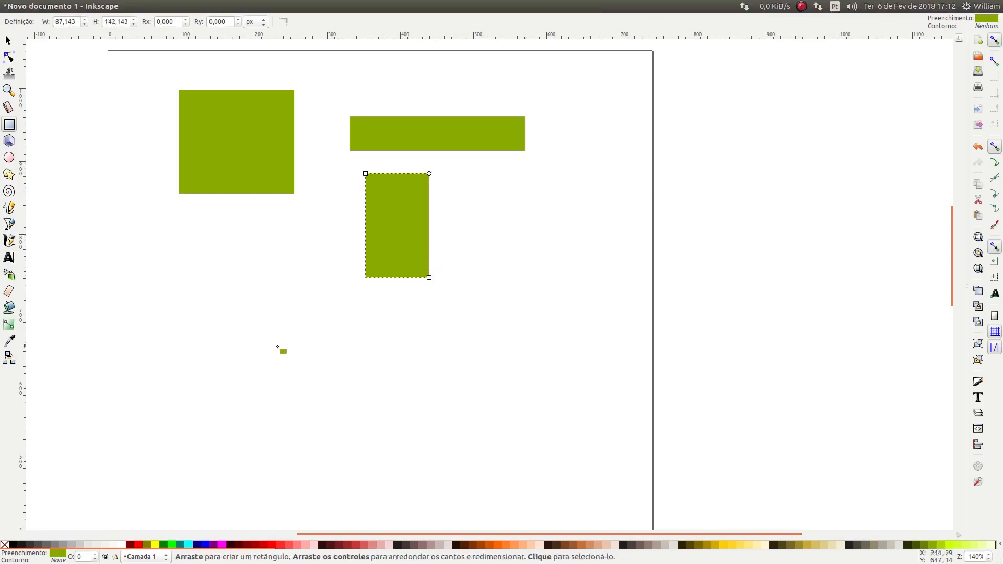
left_click_drag(208, 281, 342, 386)
Switch to the selection tool and select each of the four rectangles individually in turn.
left_click(9, 41)
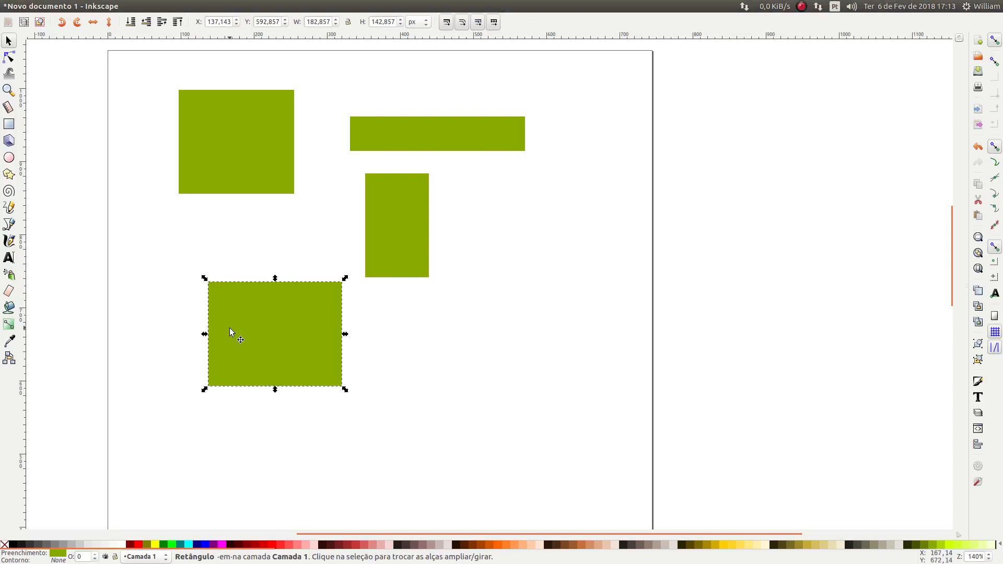
left_click(394, 216, "shift")
left_click(416, 138)
left_click(214, 140)
left_click(215, 329)
left_click(385, 252)
left_click(427, 140)
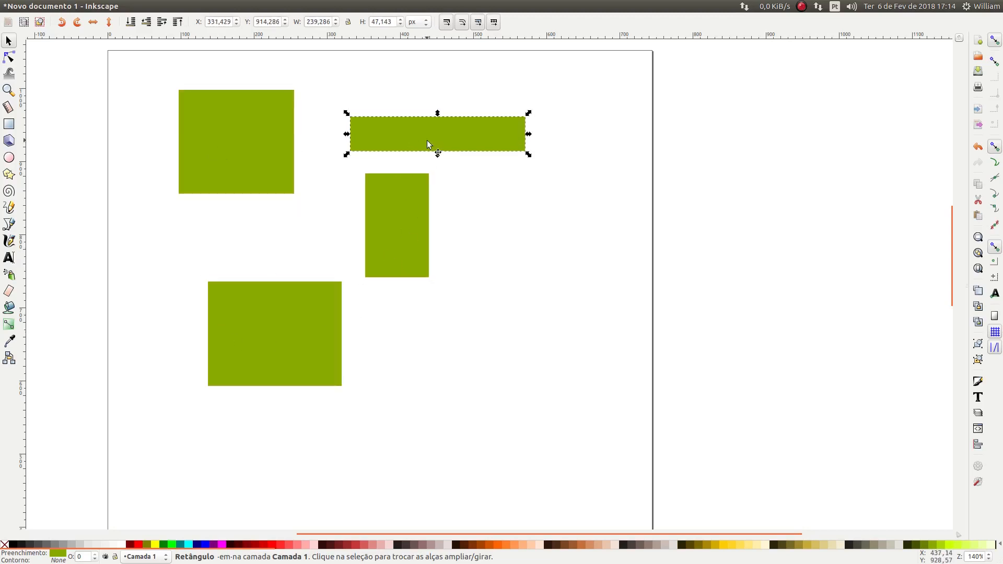
left_click(275, 132)
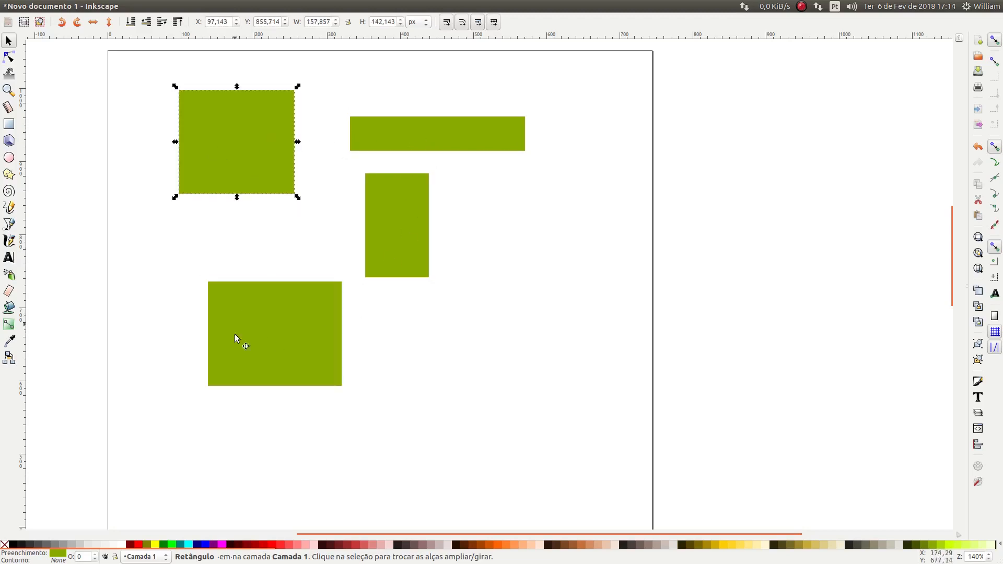
left_click(240, 371)
Select all four rectangles together by adding them to the selection one by one, starting with the tall rectangle.
left_click(394, 238)
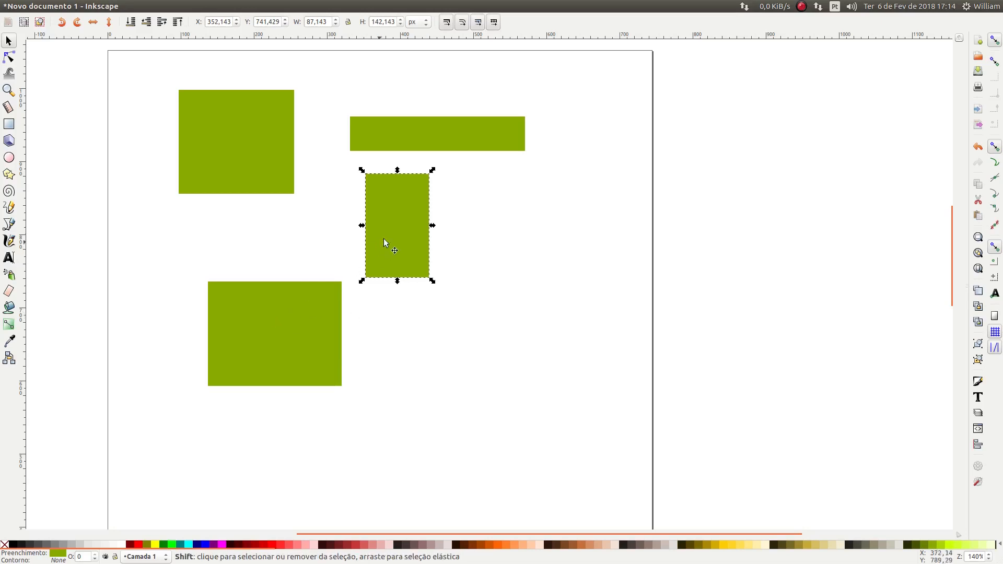
left_click(257, 334, "shift")
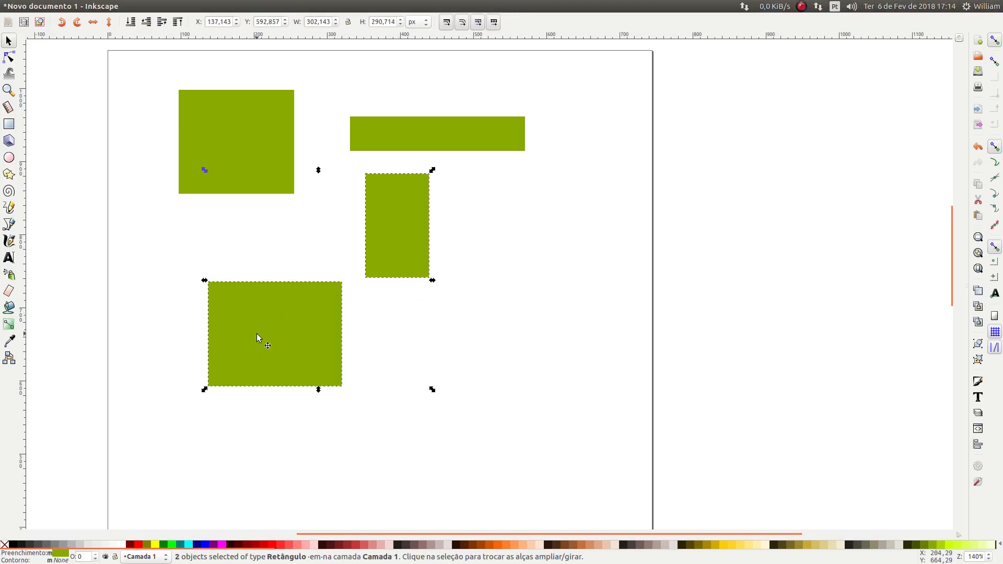
left_click(255, 154, "shift")
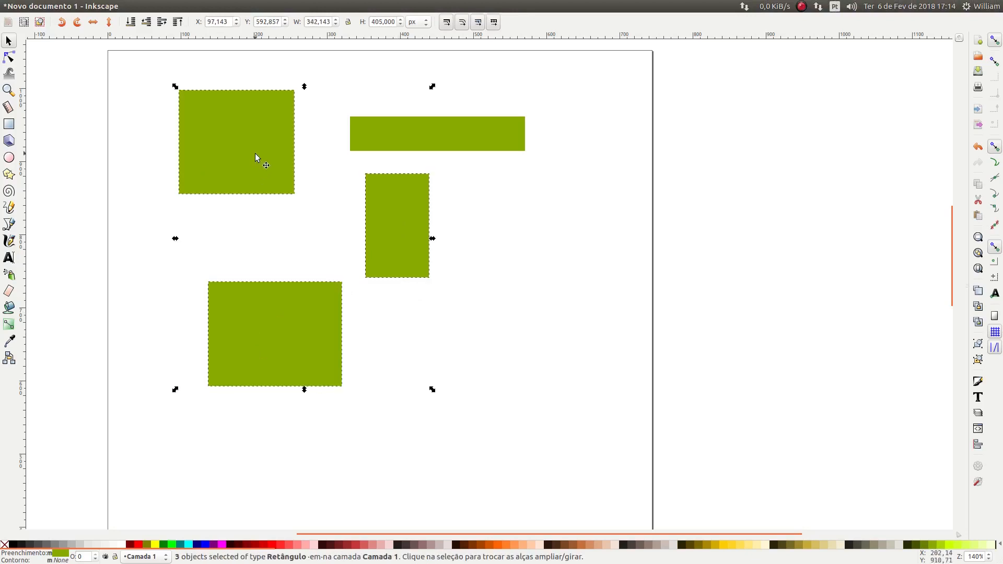
left_click(445, 127, "shift")
key("r")
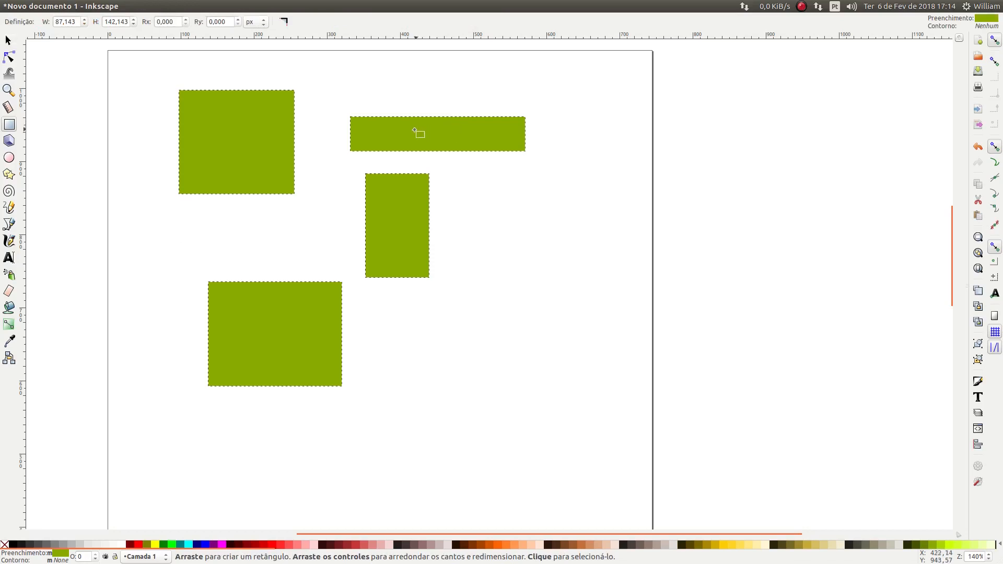
left_click(13, 45)
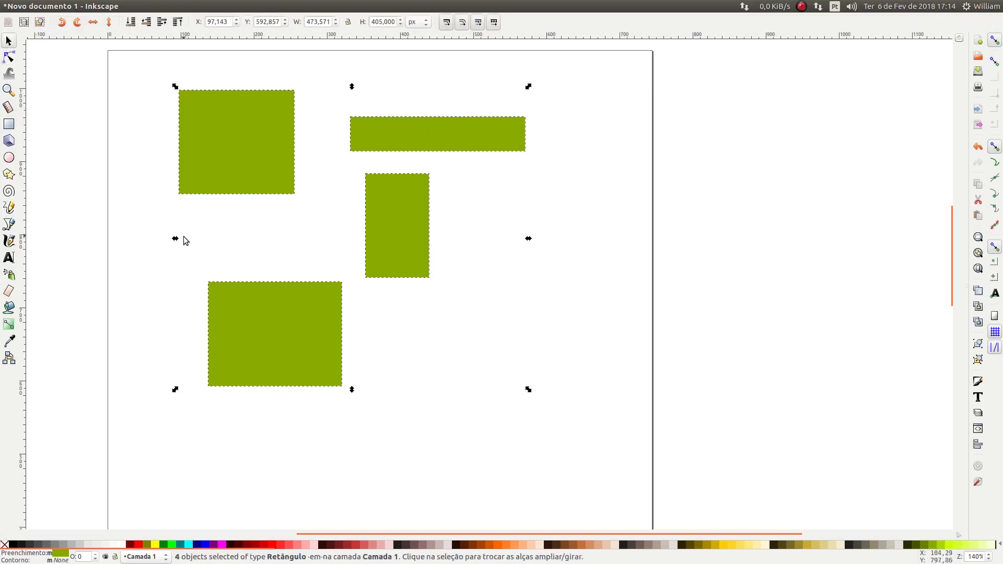
Select the flat bar and the tall rectangle together with a selection frame around both, and clear the selection.
left_click(614, 258)
left_click_drag(619, 244, 592, 213)
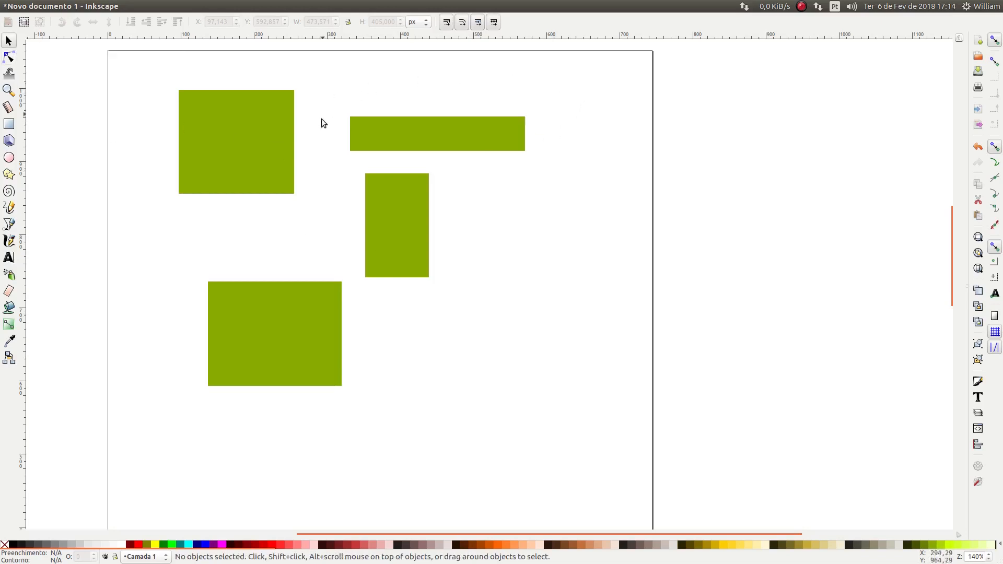
left_click_drag(573, 80, 565, 90)
left_click_drag(533, 119, 313, 317)
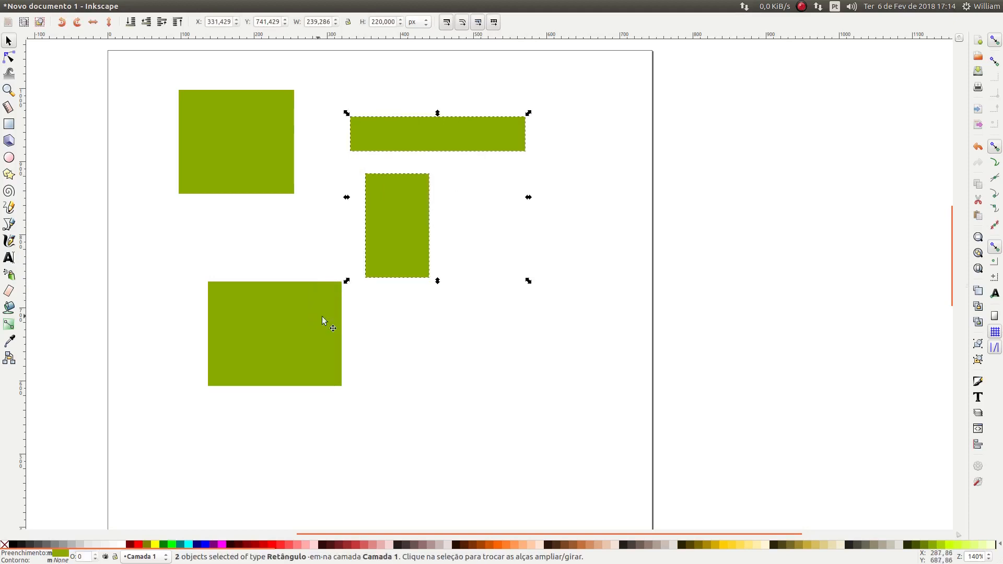
left_click(574, 212)
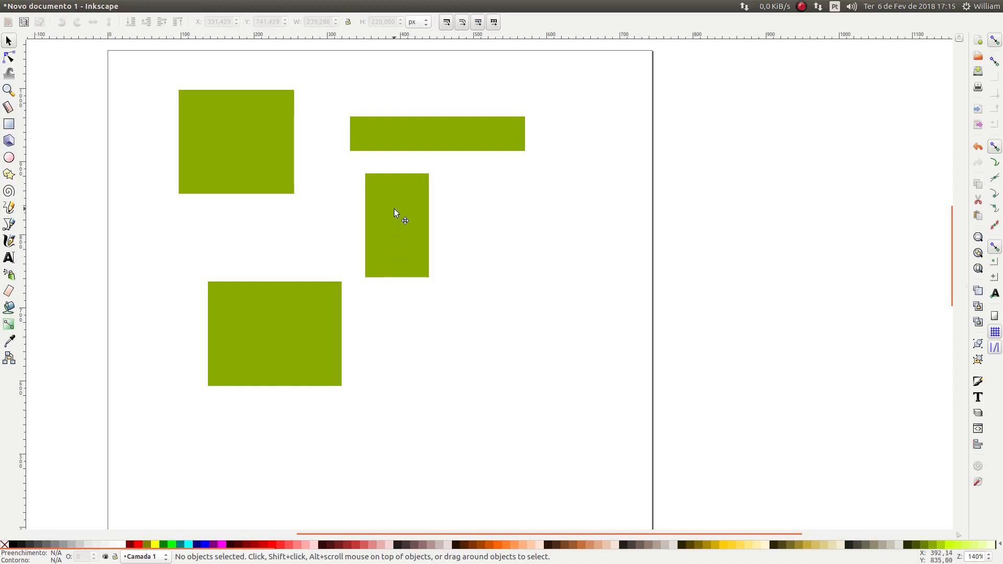
Rearrange the rectangles: flat bar at the page's upper left, widest block upper right, square lower left, tall rectangle lower right.
left_click_drag(396, 209, 509, 307)
left_click_drag(269, 339, 383, 247)
left_click_drag(240, 163, 271, 390)
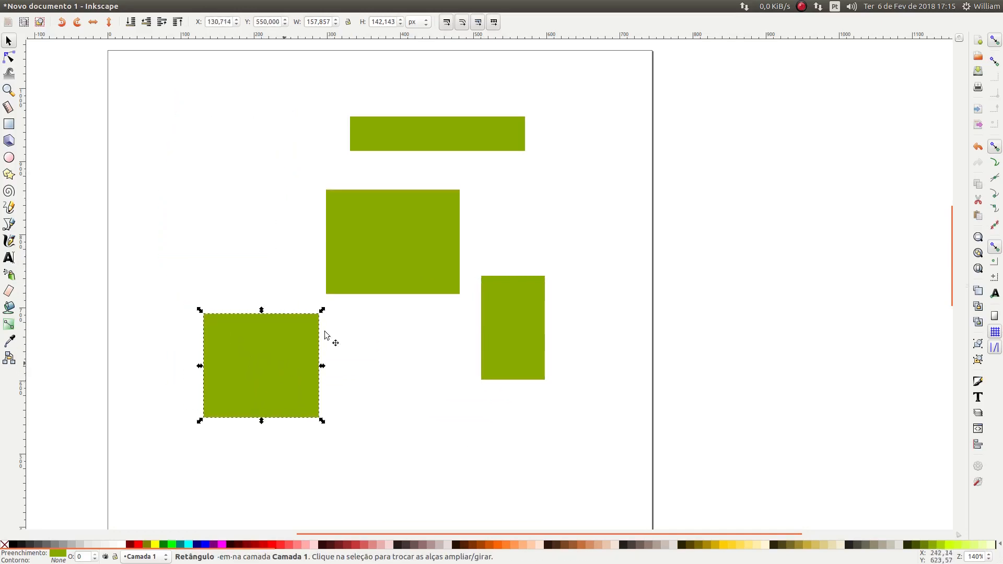
left_click_drag(437, 136, 264, 149)
left_click_drag(367, 255, 429, 216)
left_click_drag(517, 313, 531, 358)
left_click_drag(285, 368, 330, 329)
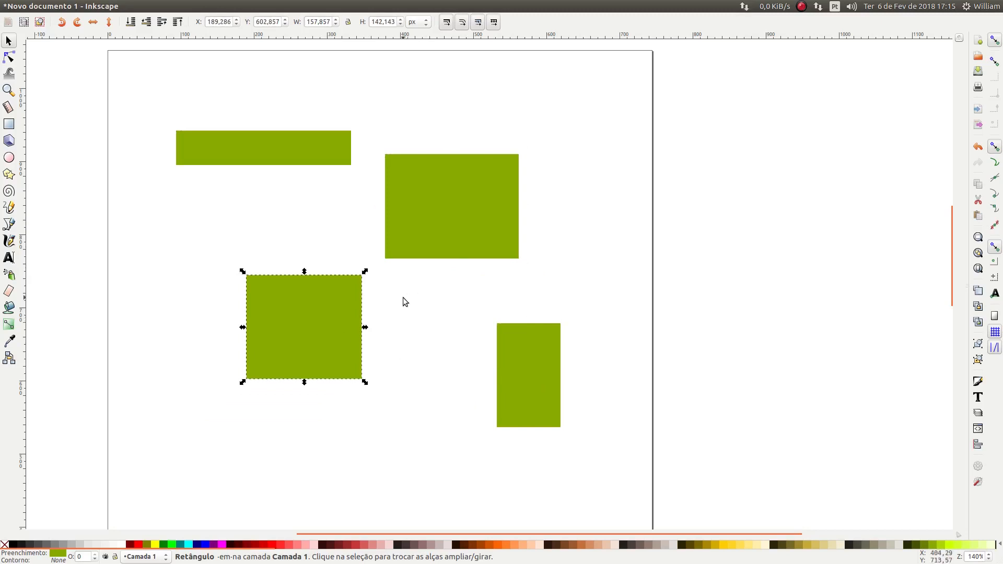
Enlarge the upper-right rectangle to about 321 × 186 px and resize the tall rectangle to about 125 × 204 px.
left_click(434, 199)
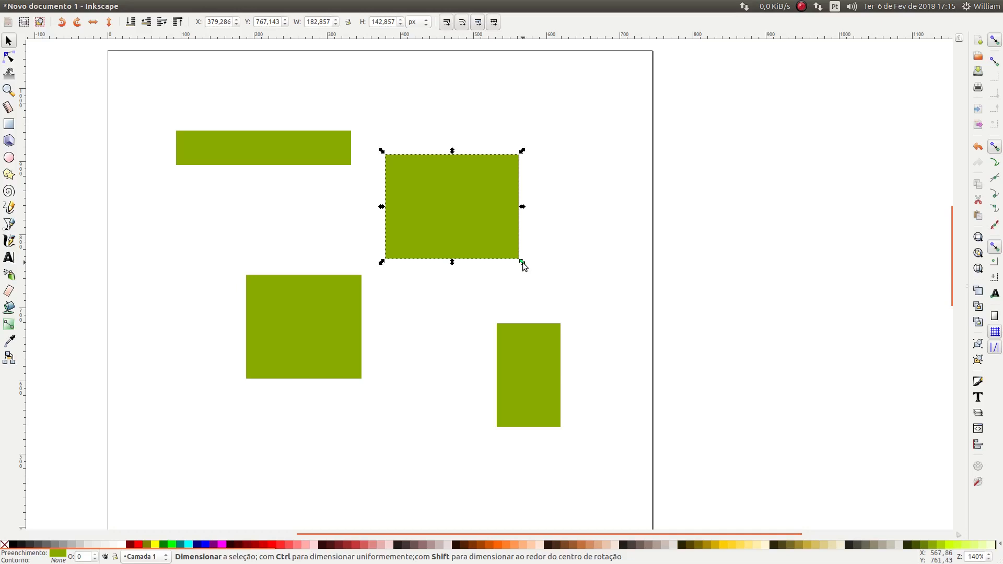
left_click_drag(522, 263, 623, 294)
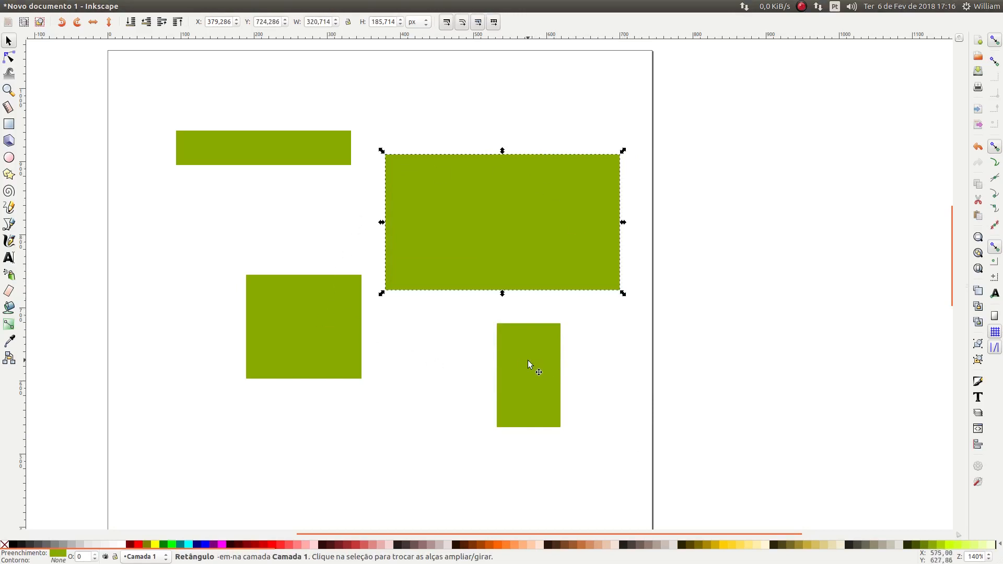
left_click(540, 349)
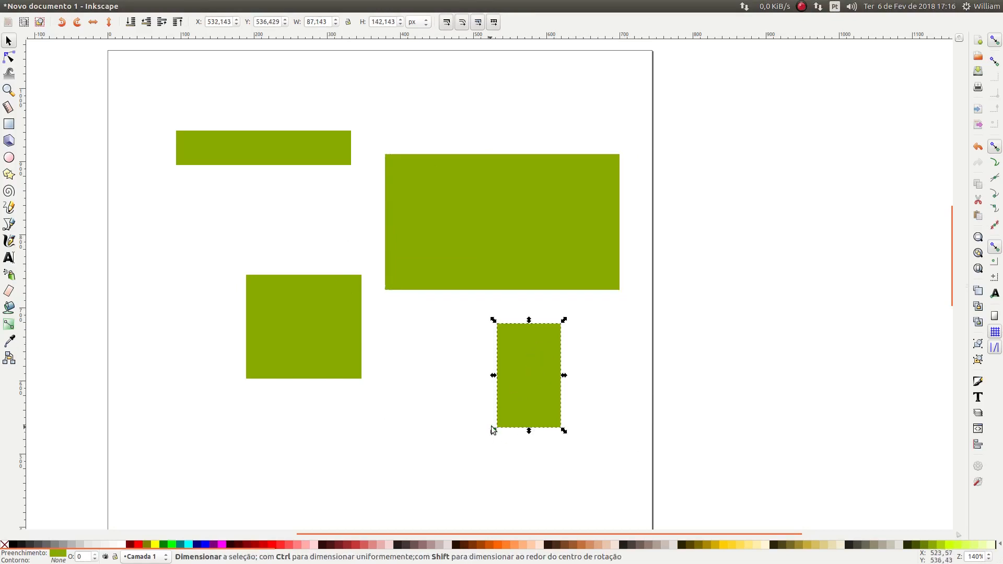
left_click_drag(493, 431, 363, 525)
left_click_drag(565, 319, 500, 415)
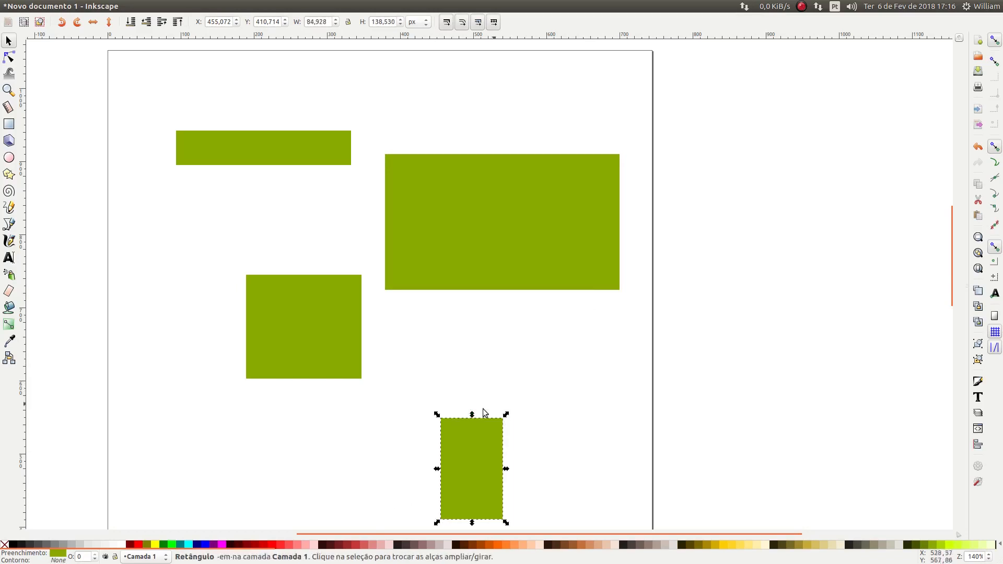
left_click_drag(435, 416, 498, 324)
left_click_drag(544, 423, 514, 440)
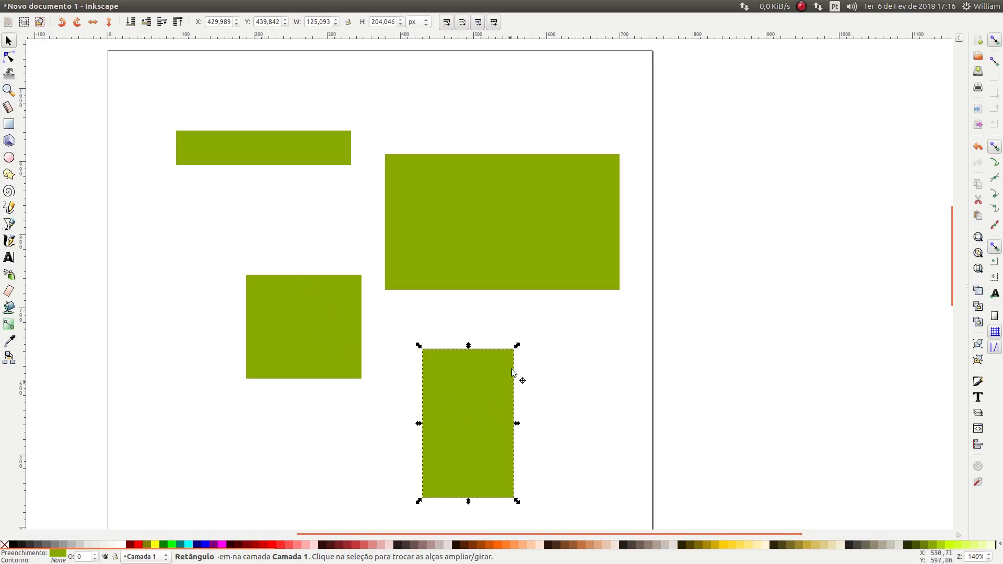
Fill the large upper-right rectangle with light yellow.
left_click(569, 167)
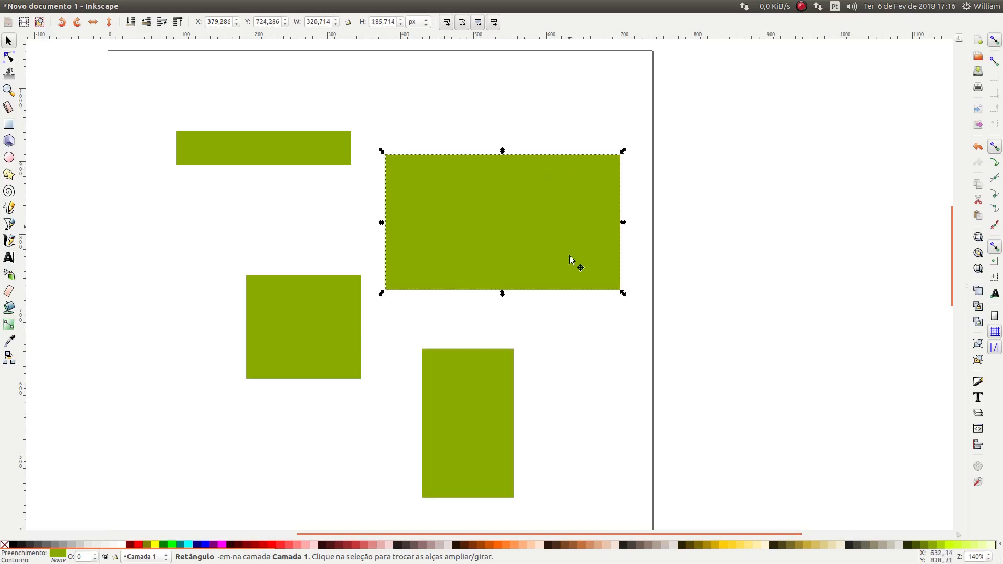
left_click(571, 198)
left_click(738, 544)
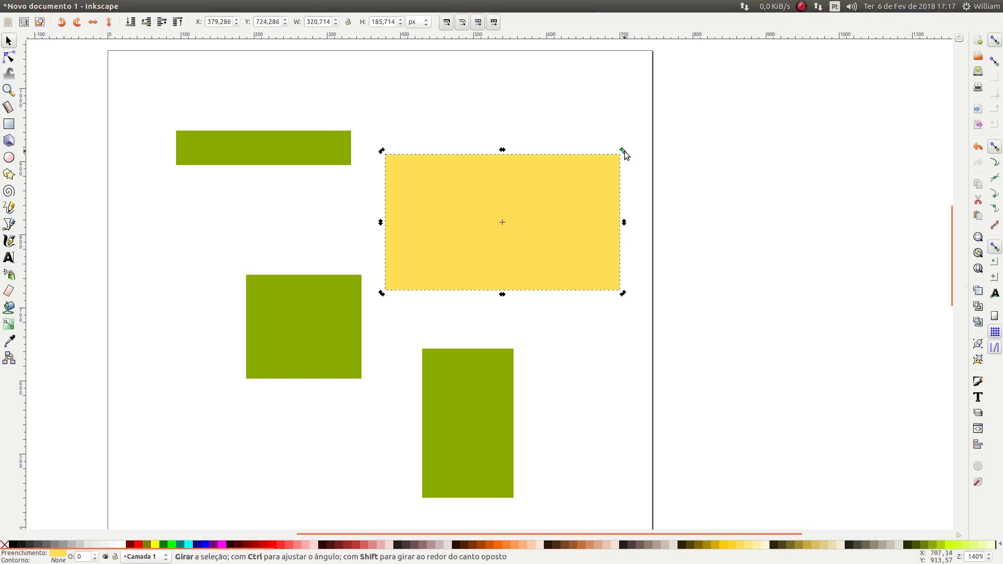
Rotate the yellow rectangle clockwise and skew it vertically into a slanted shape about 362 × 284 px.
left_click_drag(624, 152, 574, 234)
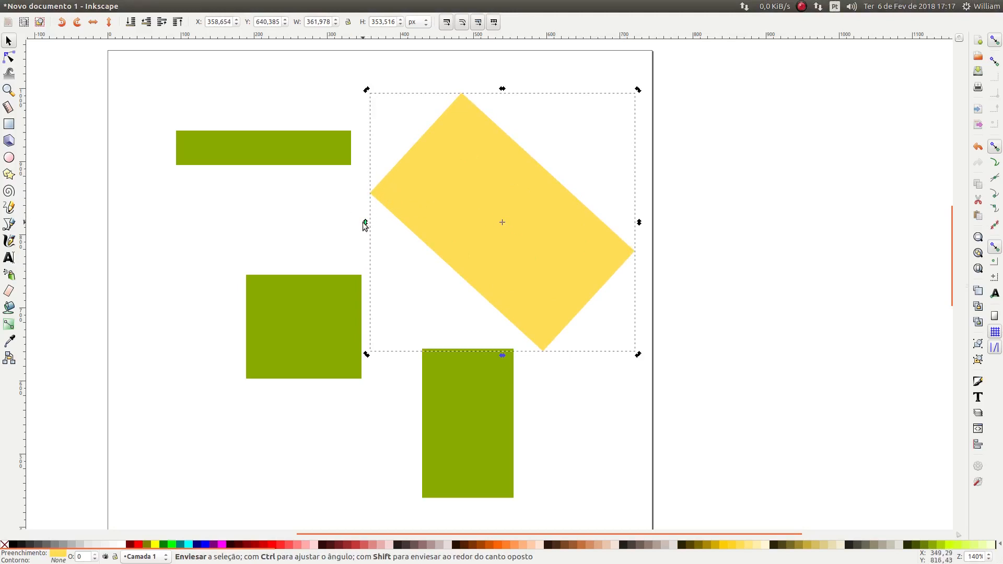
left_click_drag(366, 225, 371, 302)
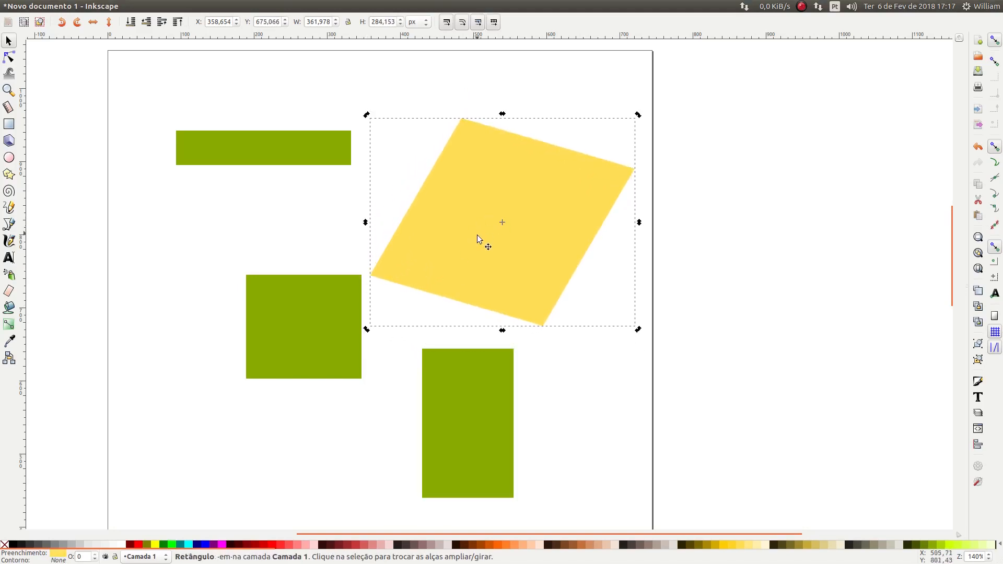
Skew the tall green rectangle horizontally into a right-leaning parallelogram about 261 px wide.
left_click(486, 408)
left_click(460, 380)
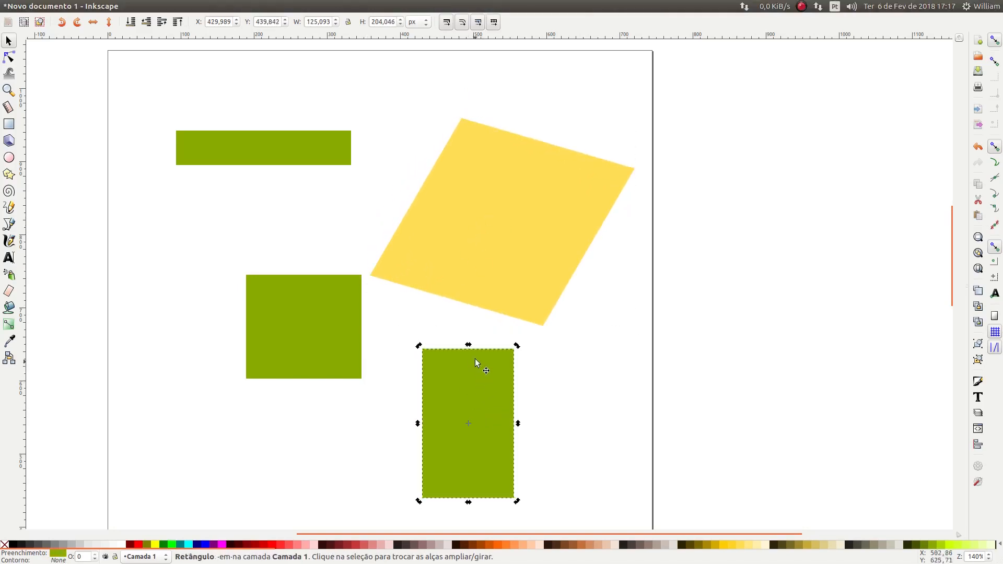
left_click_drag(469, 347, 518, 353)
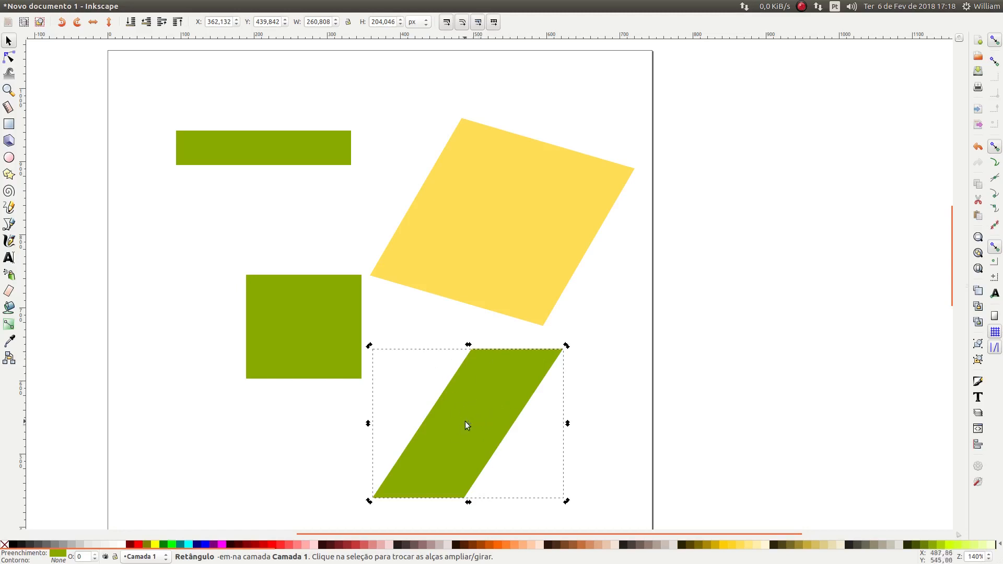
Fill the flat bar at the page's upper left with light orange.
left_click(274, 145)
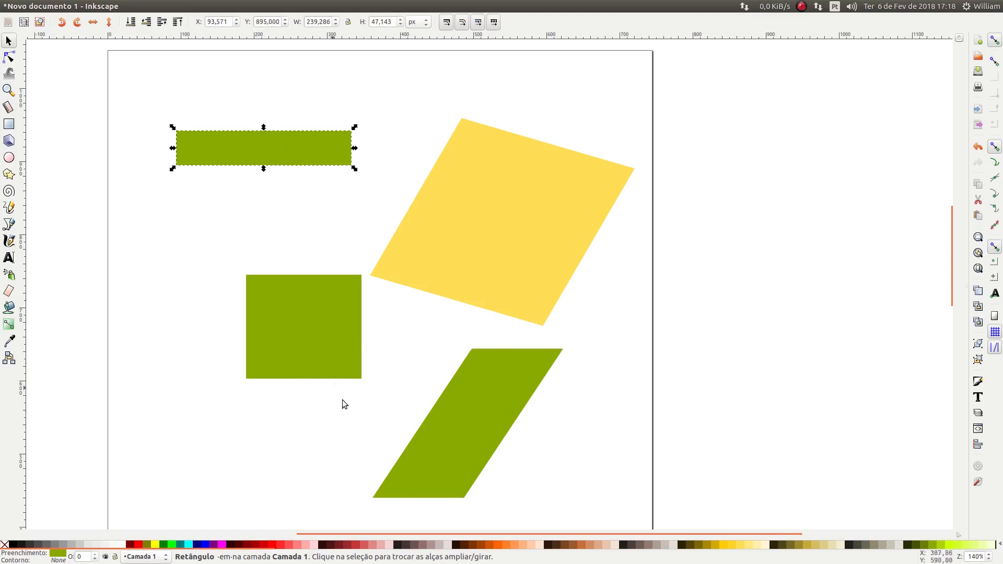
left_click(523, 544)
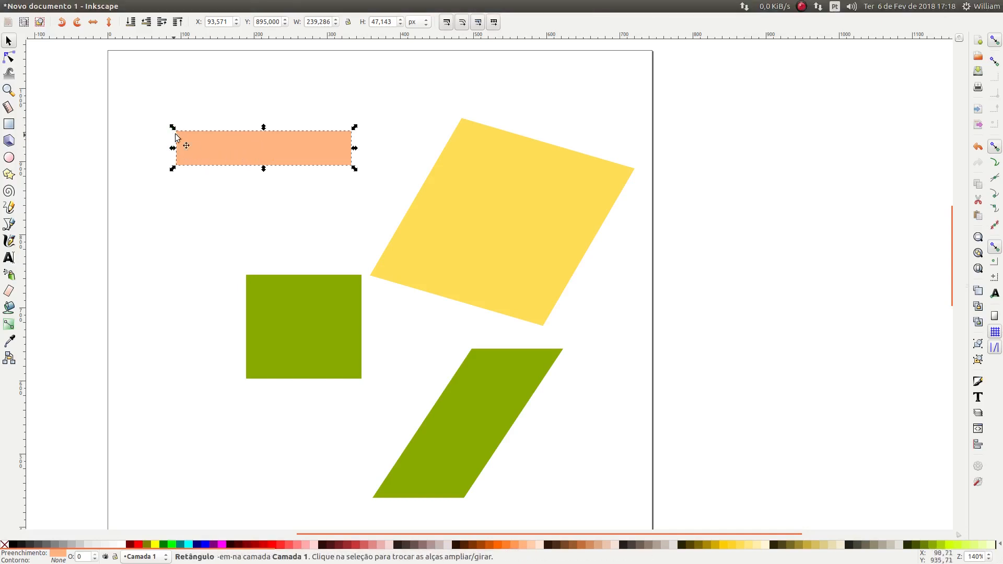
Move the orange bar's rotation centre to its left edge and rotate the bar around that point.
left_click(282, 148)
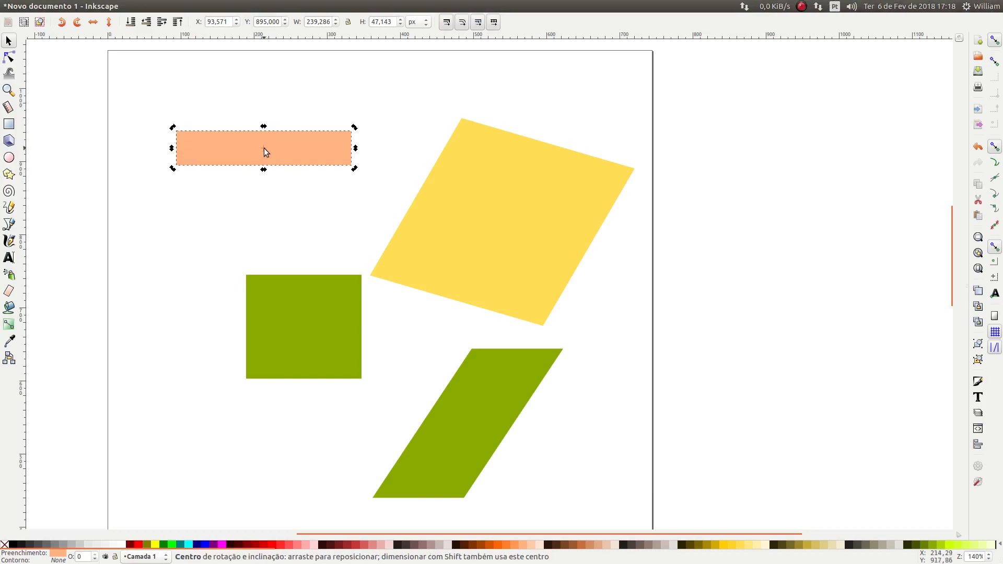
left_click_drag(264, 148, 177, 152)
left_click_drag(355, 170, 228, 156)
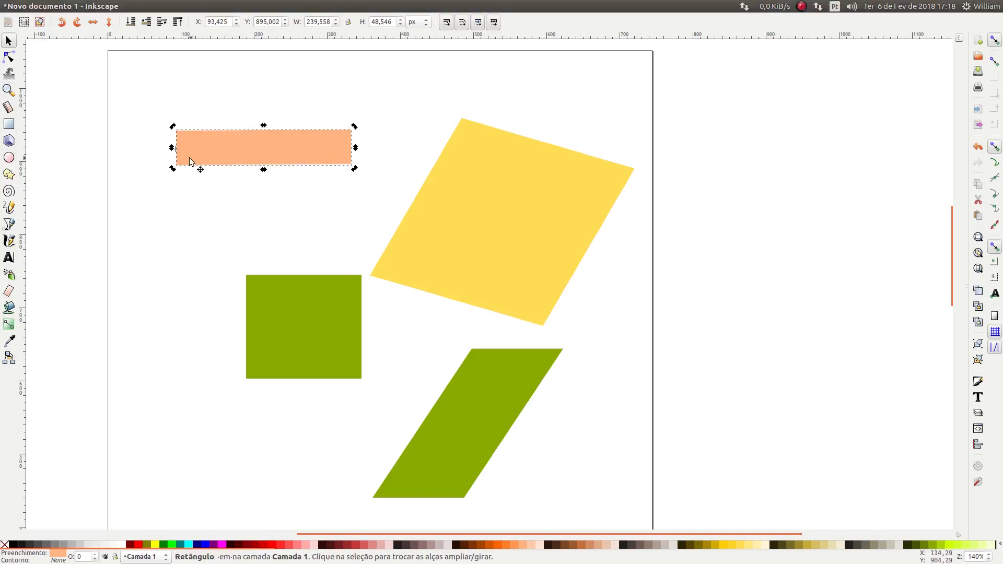
Move the orange bar's rotation centre to its right edge and skew its left side upward to about 153 px overall height.
left_click_drag(180, 152, 355, 147)
left_click_drag(176, 151, 179, 65)
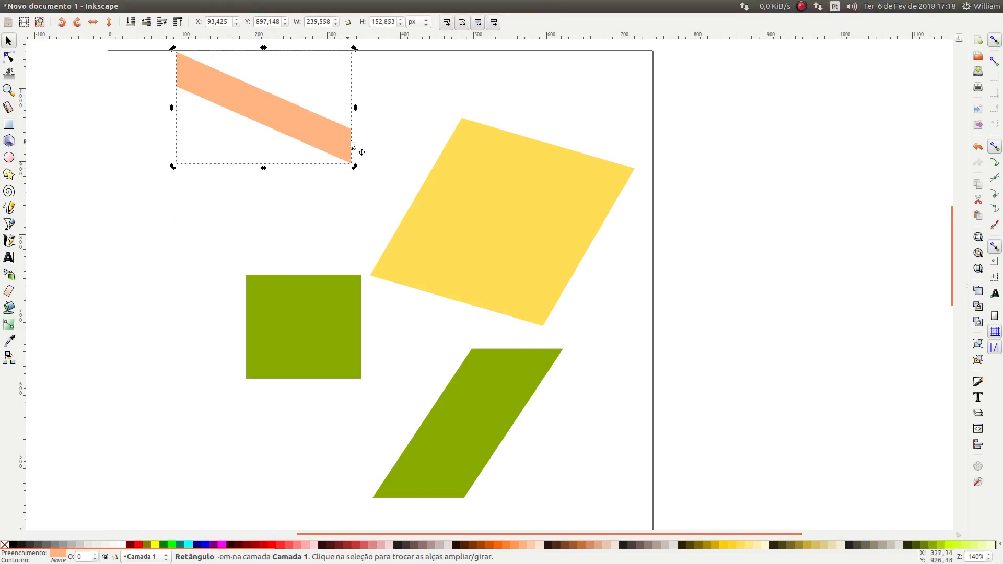
Move the green square up and to the left and enlarge it to about 196 × 191 px.
left_click(328, 223)
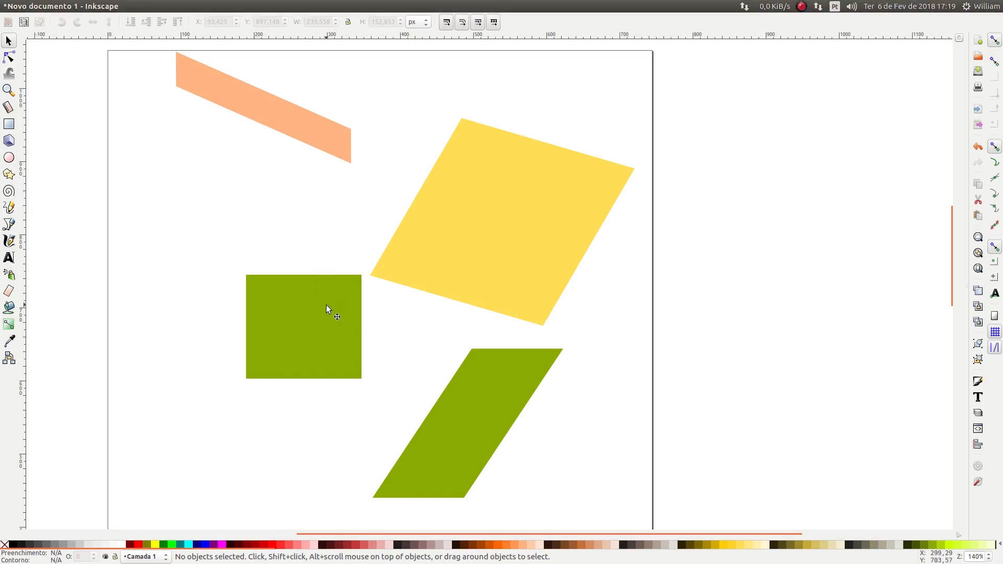
left_click_drag(326, 306, 274, 267)
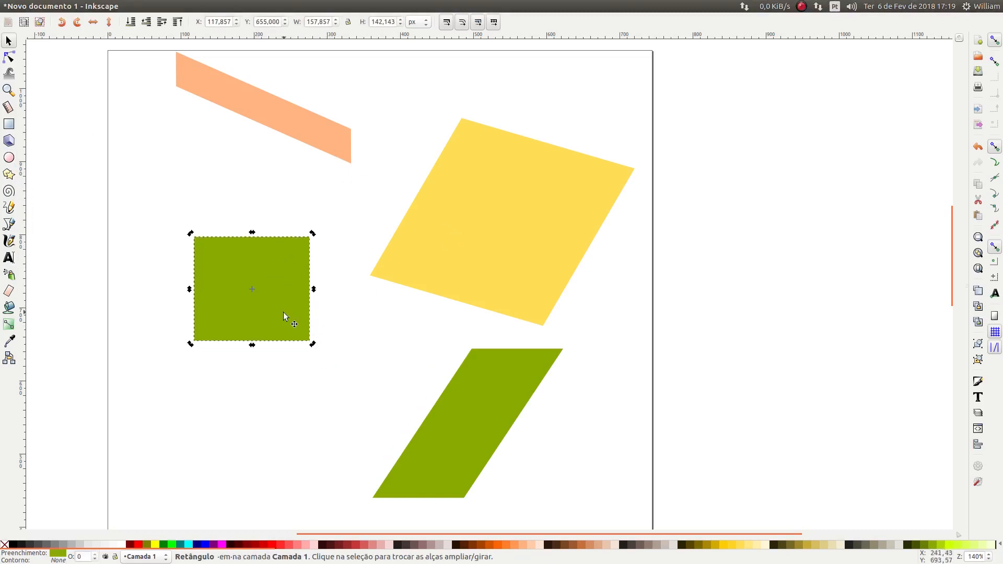
left_click_drag(312, 344, 344, 381)
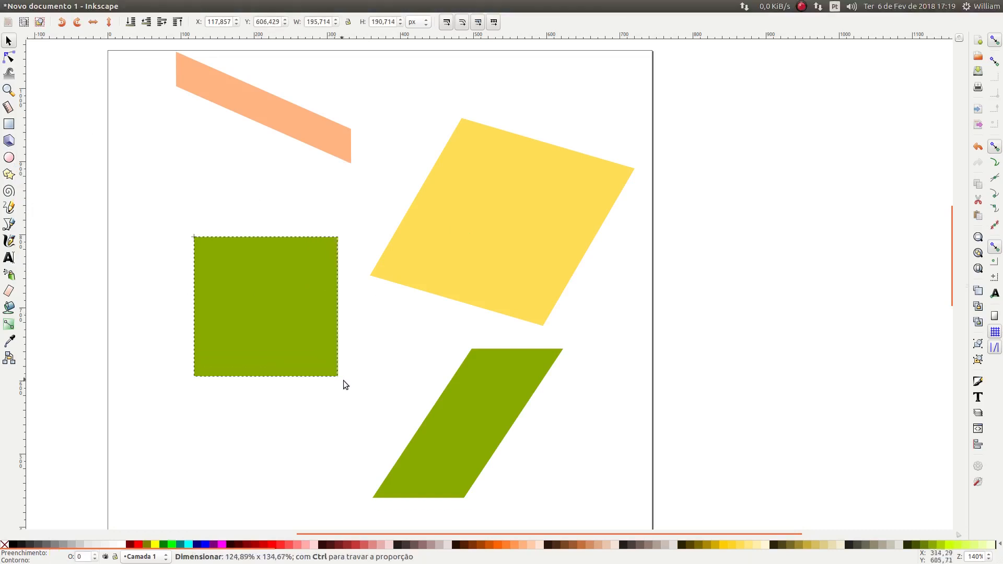
Rotate the green square clockwise and skew it horizontally into a slanted shape about 340 px wide.
left_click(282, 303)
left_click_drag(344, 382, 238, 391)
left_click(252, 241)
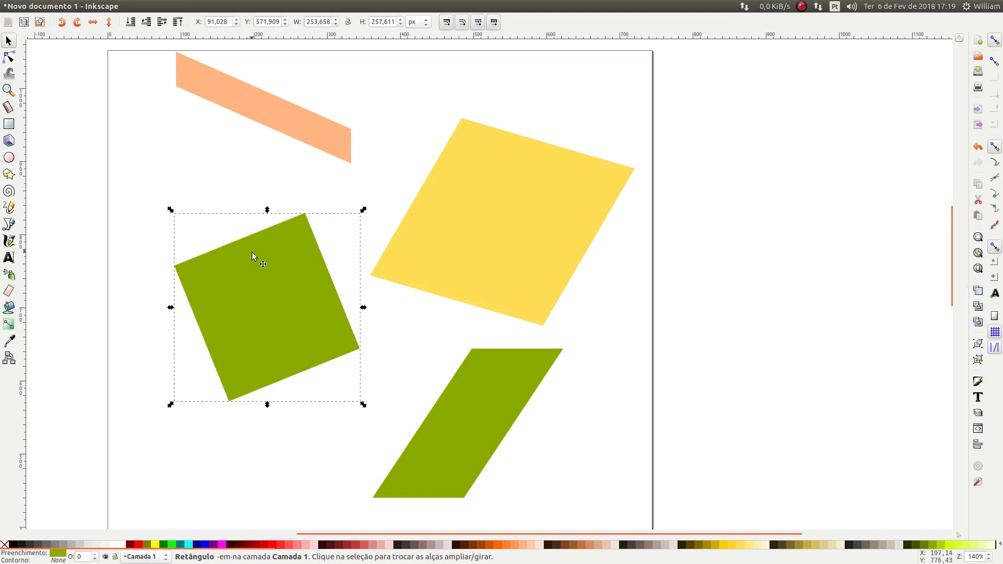
left_click_drag(268, 205, 216, 194)
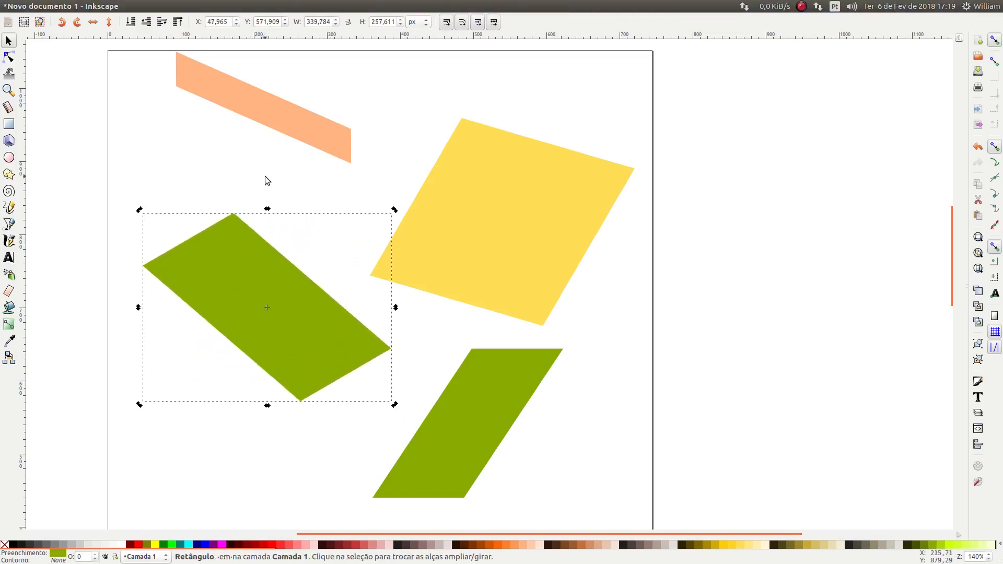